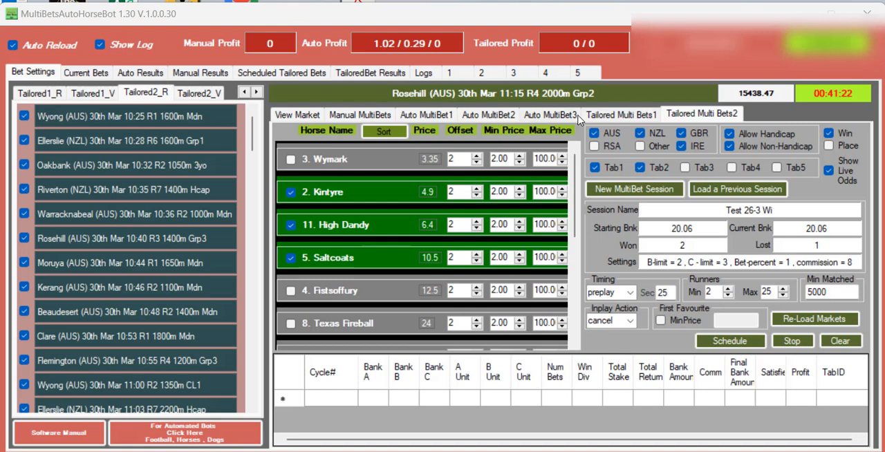
{"action": "left_click_drag", "start_coordinate": [583, 93], "coordinate": [726, 130]}
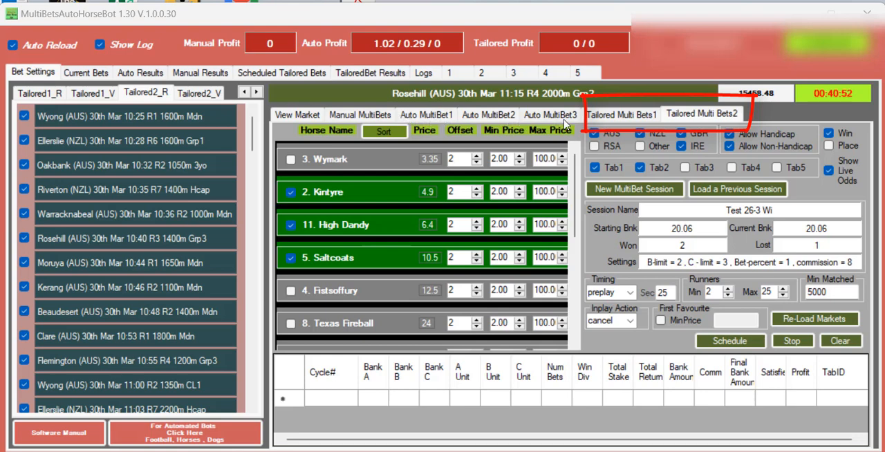
{"action": "left_click", "coordinate": [613, 117]}
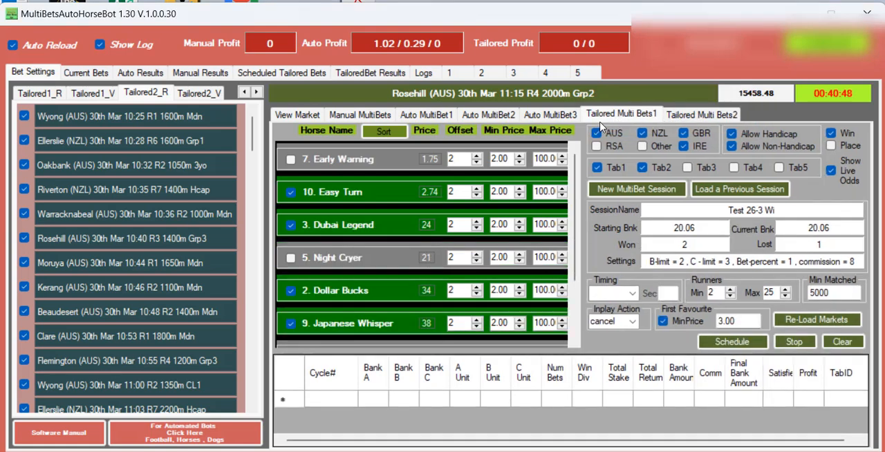
{"action": "left_click", "coordinate": [690, 120]}
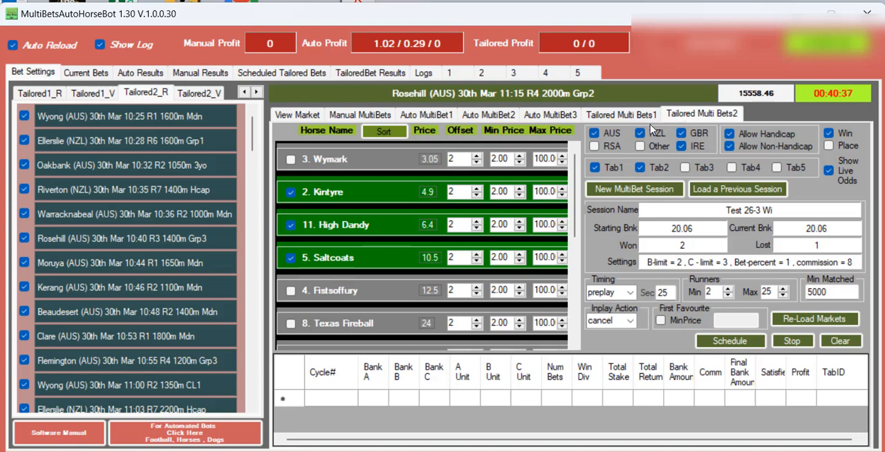
{"action": "left_click", "coordinate": [624, 117]}
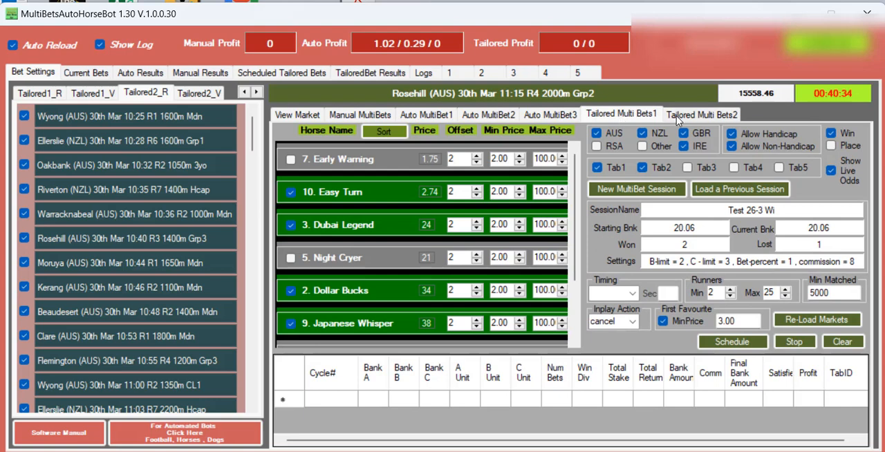
{"action": "left_click", "coordinate": [676, 115]}
Deselect Easy Turn, Dubai Legend, Dollar Bucks and Japanese Whisper in the Tailored Multi Bets1 horse list.
{"action": "left_click", "coordinate": [635, 118]}
{"action": "left_click", "coordinate": [290, 192]}
{"action": "left_click", "coordinate": [290, 225]}
{"action": "left_click", "coordinate": [292, 290]}
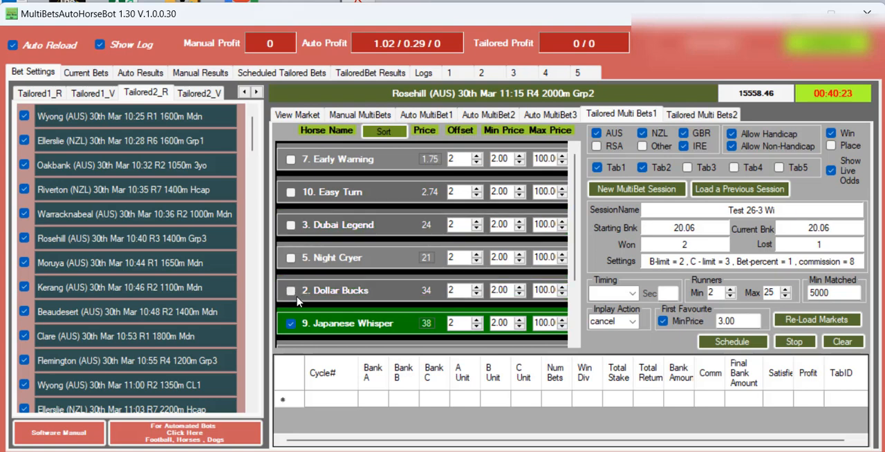
{"action": "left_click", "coordinate": [293, 323]}
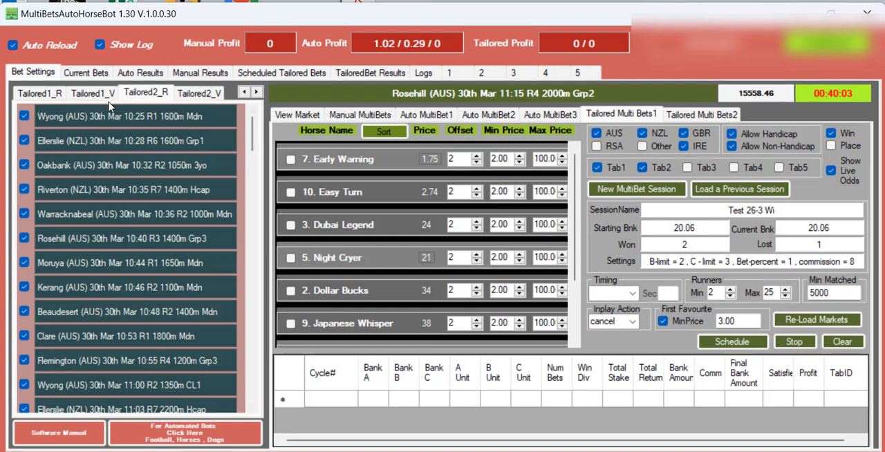
For the Tailored1 race list, exclude the GBR and IRE markets and enable Tab3 and Tab4.
{"action": "left_click", "coordinate": [43, 97]}
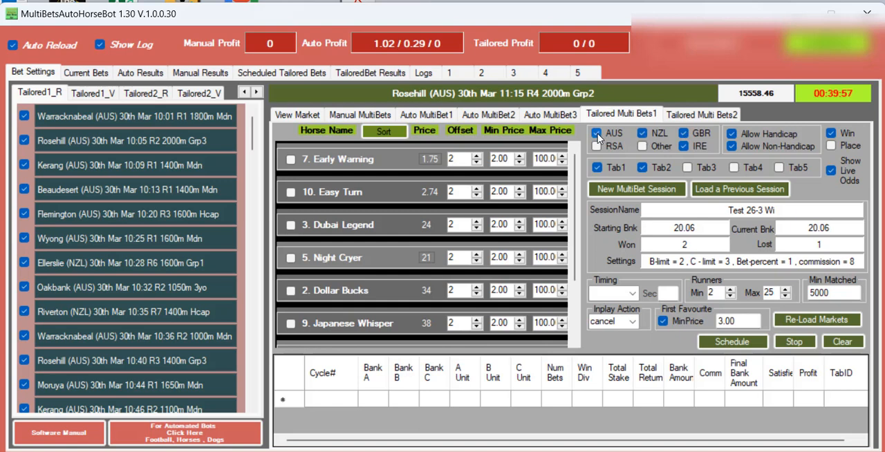
{"action": "left_click", "coordinate": [685, 146]}
{"action": "left_click", "coordinate": [684, 133]}
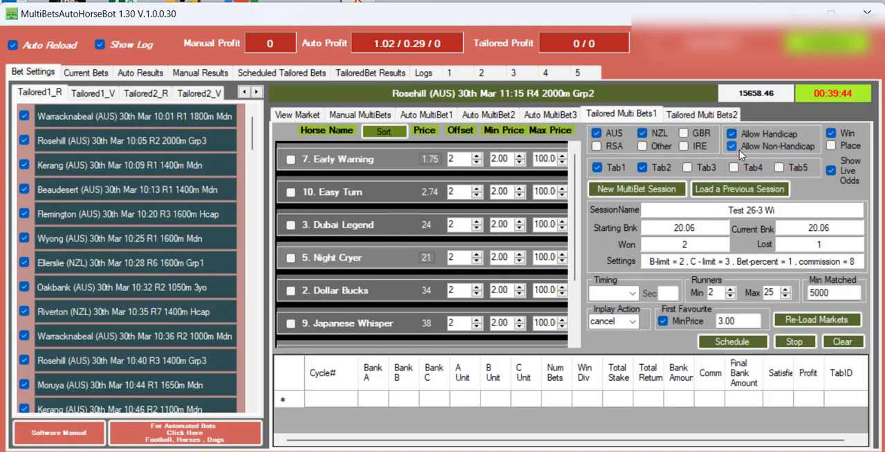
{"action": "left_click", "coordinate": [851, 135]}
Examine the settled bets and tab profits recorded on result tabs 1, 2 and 3.
{"action": "left_click", "coordinate": [449, 73]}
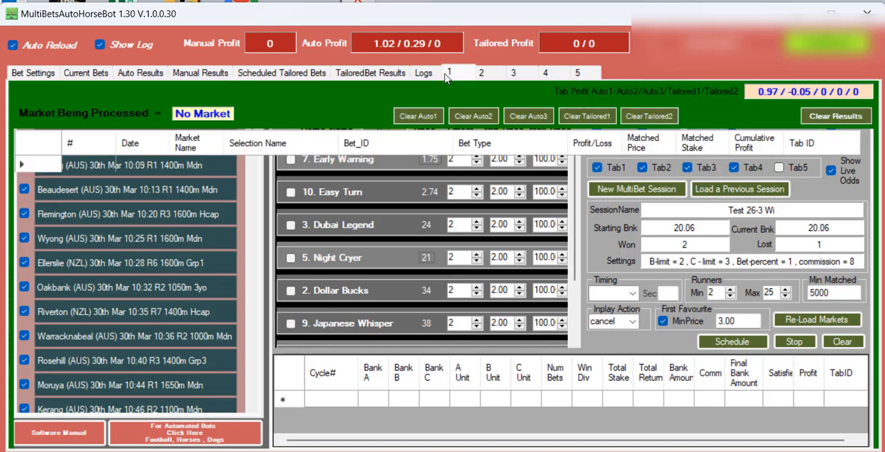
{"action": "left_click", "coordinate": [481, 73]}
{"action": "left_click", "coordinate": [516, 76]}
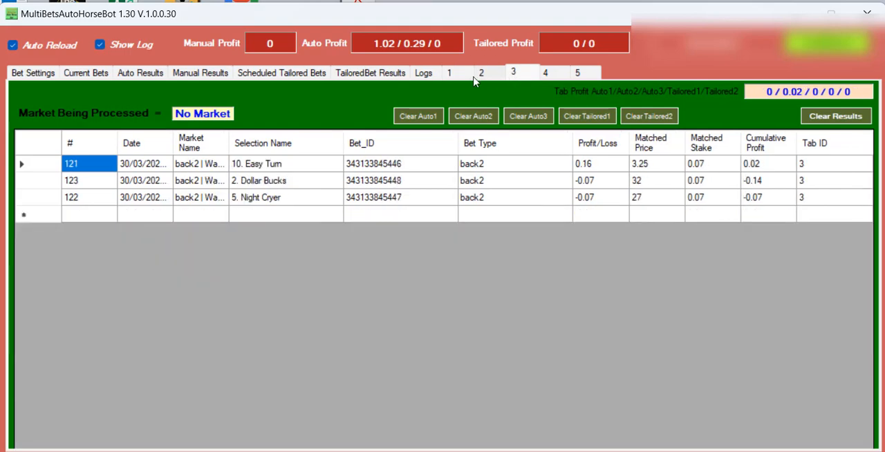
{"action": "left_click", "coordinate": [460, 78]}
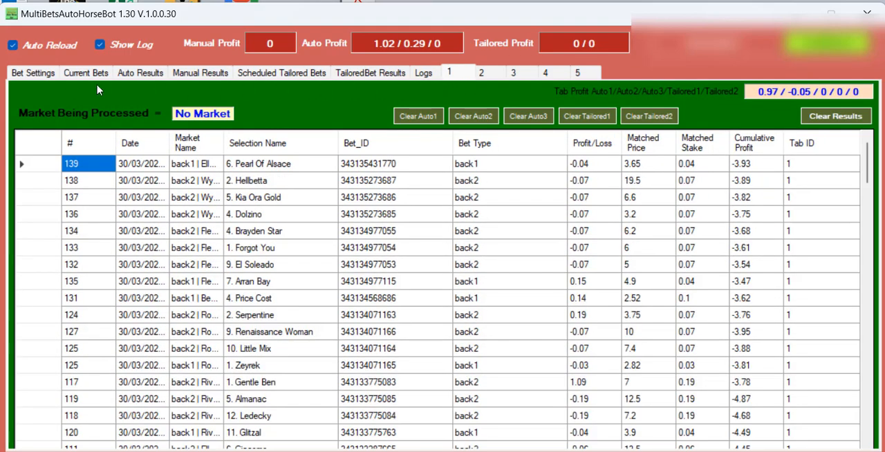
{"action": "left_click", "coordinate": [37, 75]}
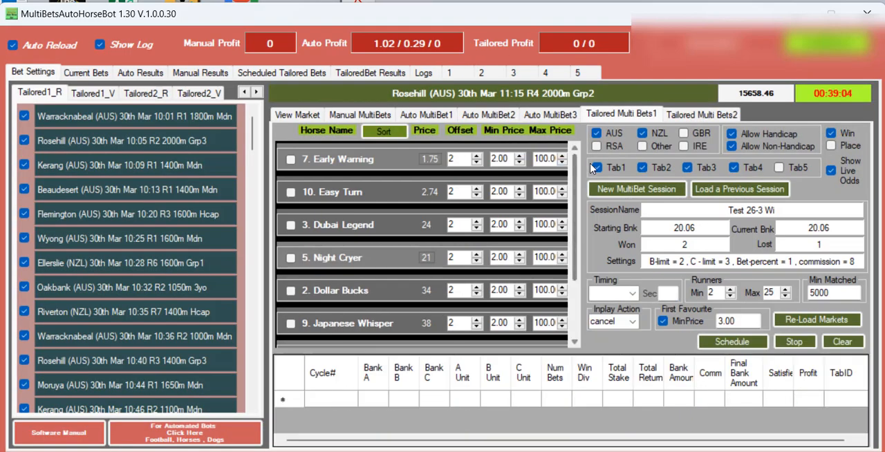
{"action": "left_click", "coordinate": [454, 77]}
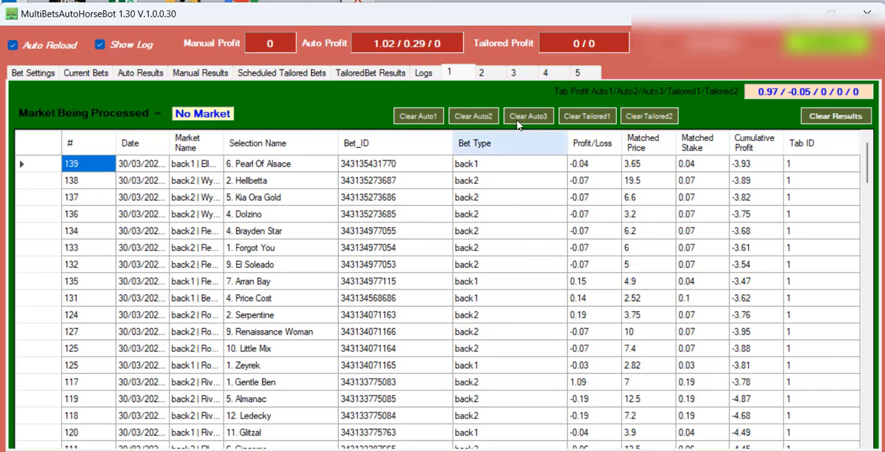
{"action": "left_click", "coordinate": [492, 78]}
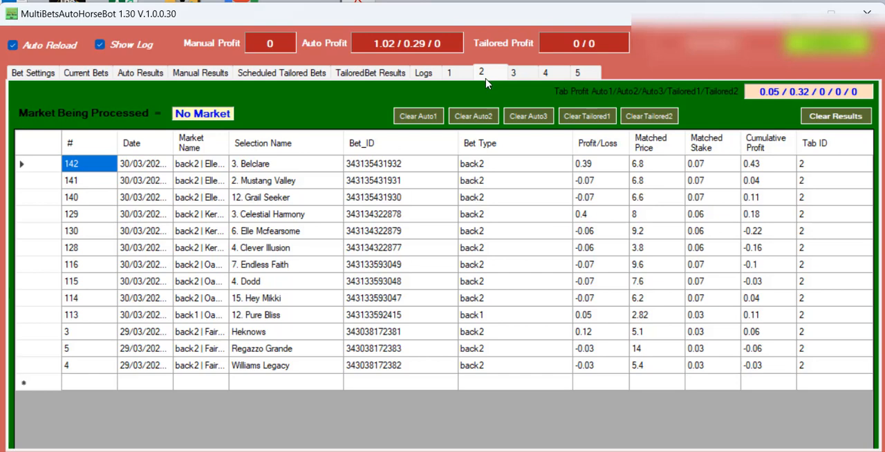
{"action": "left_click", "coordinate": [449, 73]}
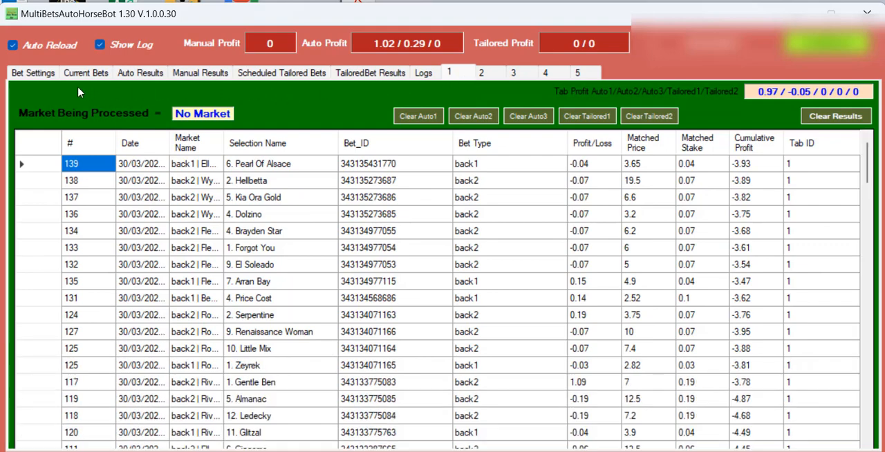
Clear the Tailored Multi Bets1 setup and start a new MultiBet session named Testvideo 30-3 with a bank amount of 20.
{"action": "left_click", "coordinate": [33, 74]}
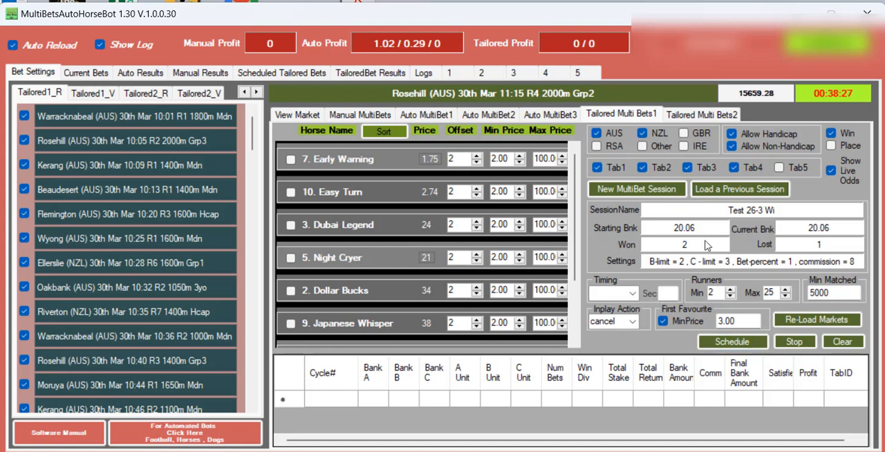
{"action": "left_click", "coordinate": [841, 342]}
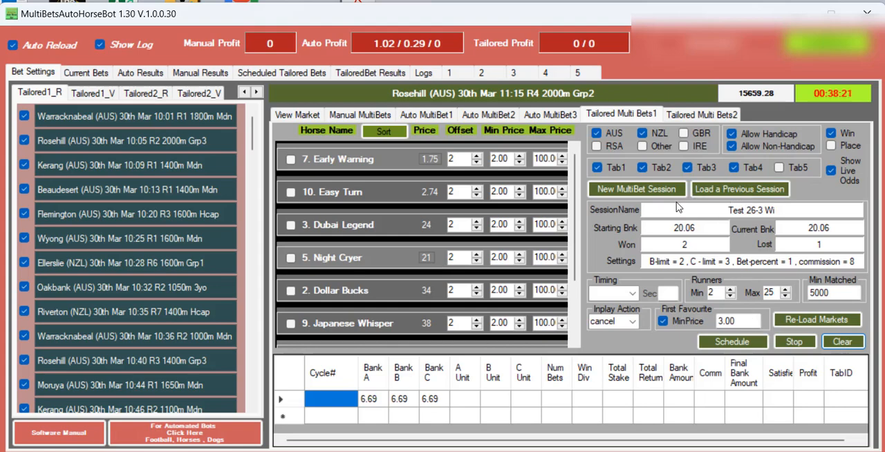
{"action": "left_click", "coordinate": [650, 194]}
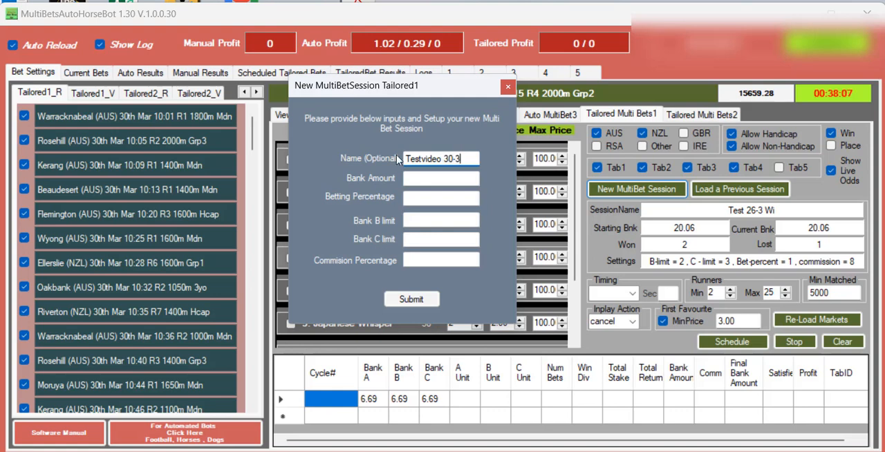
{"action": "left_click", "coordinate": [420, 178]}
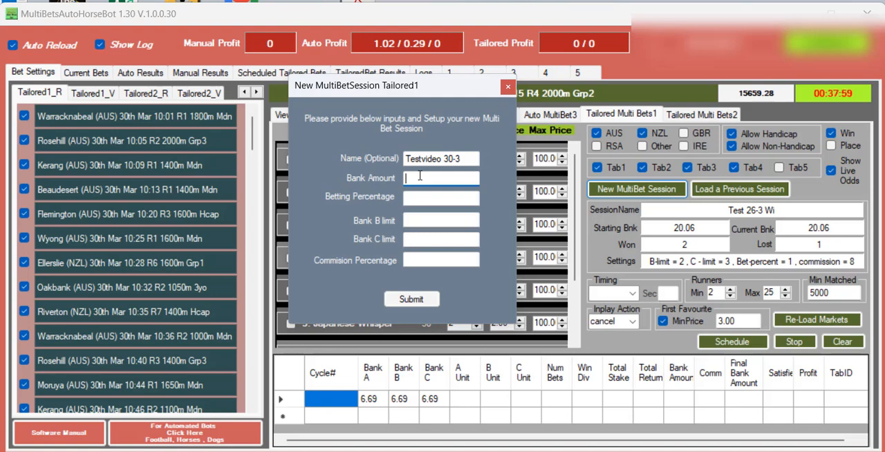
{"action": "type", "text": "20"}
Set the new session's betting percentage to 1, Bank B limit to 2, Bank C limit to 3 and commission to 7, and submit it.
{"action": "left_click", "coordinate": [414, 198]}
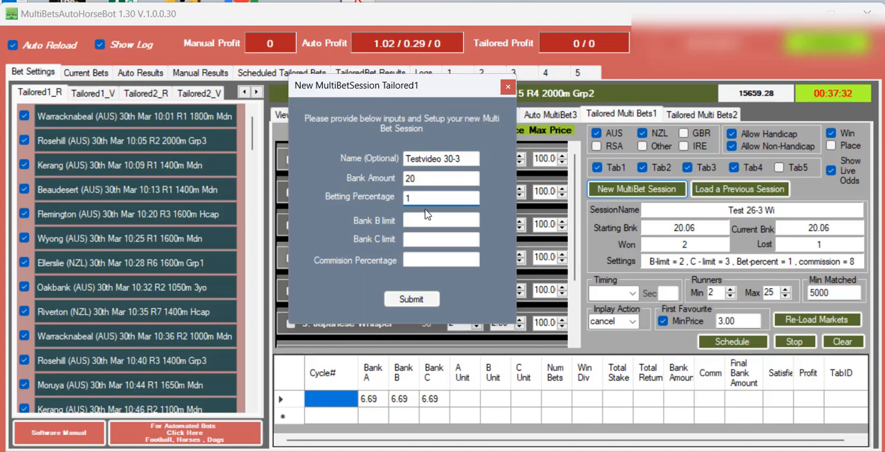
{"action": "left_click", "coordinate": [411, 221]}
{"action": "left_click", "coordinate": [407, 240]}
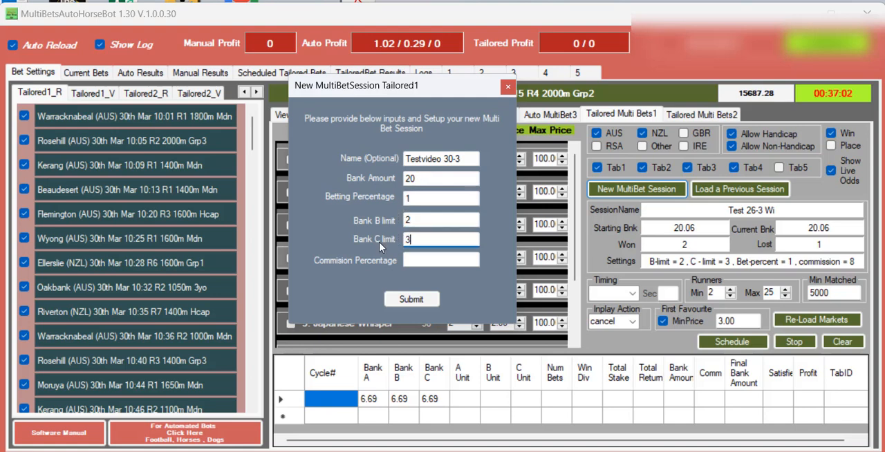
{"action": "left_click", "coordinate": [415, 260]}
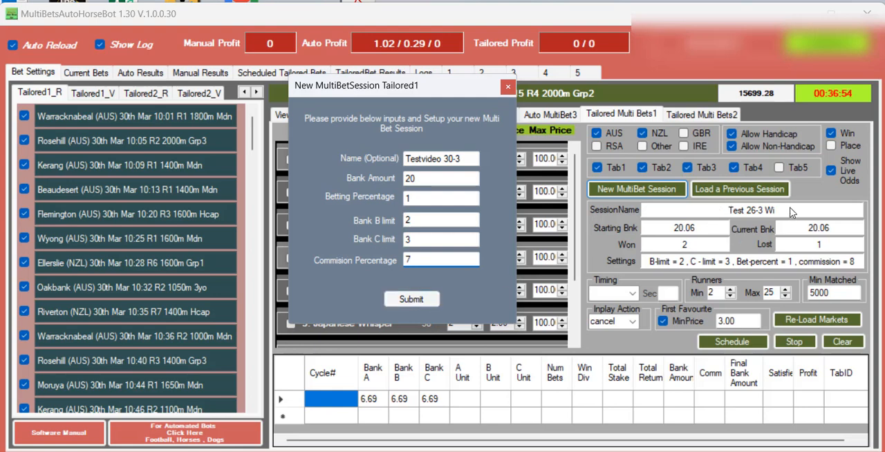
{"action": "left_click", "coordinate": [411, 298]}
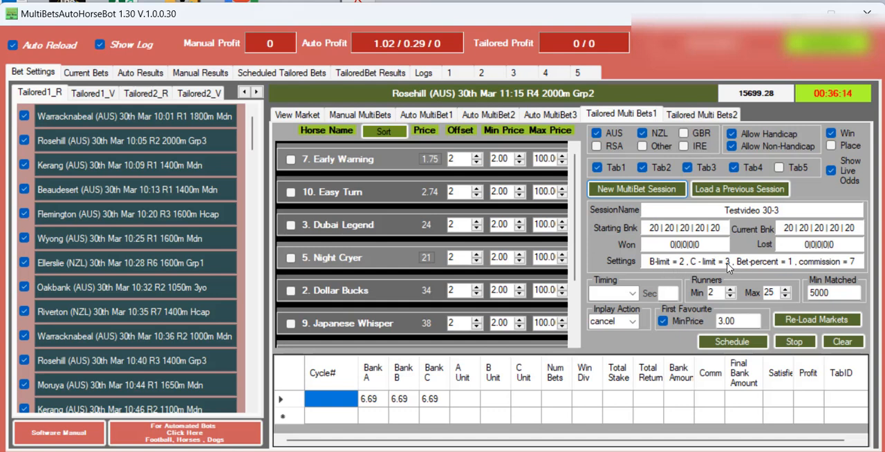
Set the bet timing to preplay at 25 seconds and the minimum number of runners to 6.
{"action": "left_click", "coordinate": [631, 293]}
{"action": "left_click", "coordinate": [616, 308]}
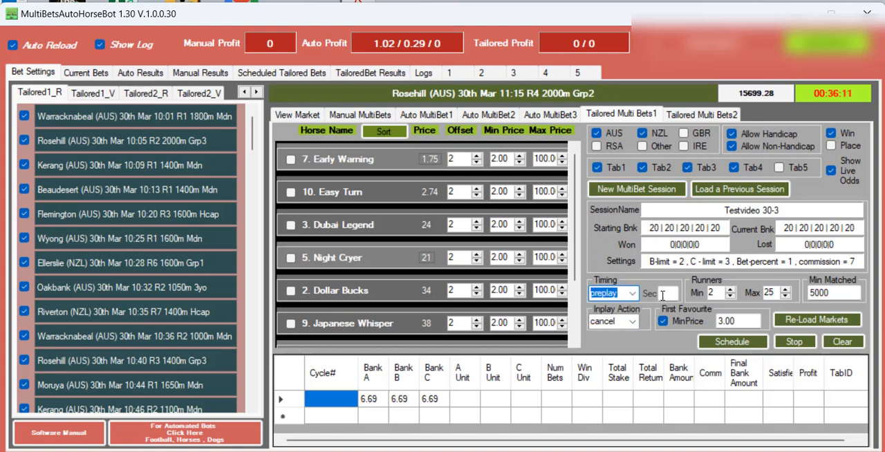
{"action": "left_click", "coordinate": [662, 294]}
{"action": "type", "text": "25"}
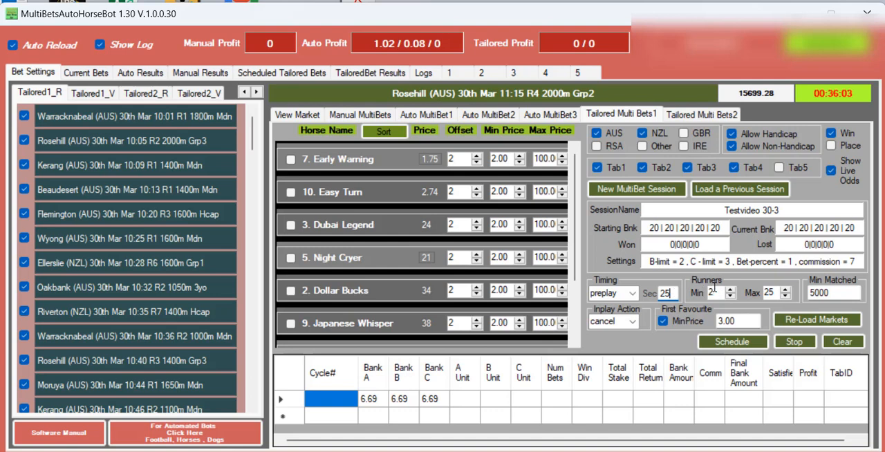
{"action": "double_click", "coordinate": [709, 292]}
Sort the Rosehill R4 horses by price and select Night Cryer, Dubai Legend and Dollar Bucks.
{"action": "left_click", "coordinate": [384, 132]}
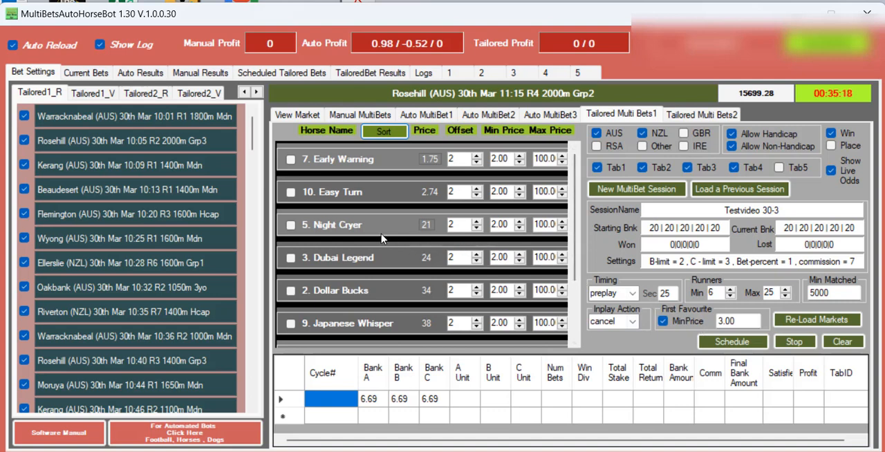
{"action": "left_click", "coordinate": [291, 225]}
{"action": "left_click", "coordinate": [291, 257]}
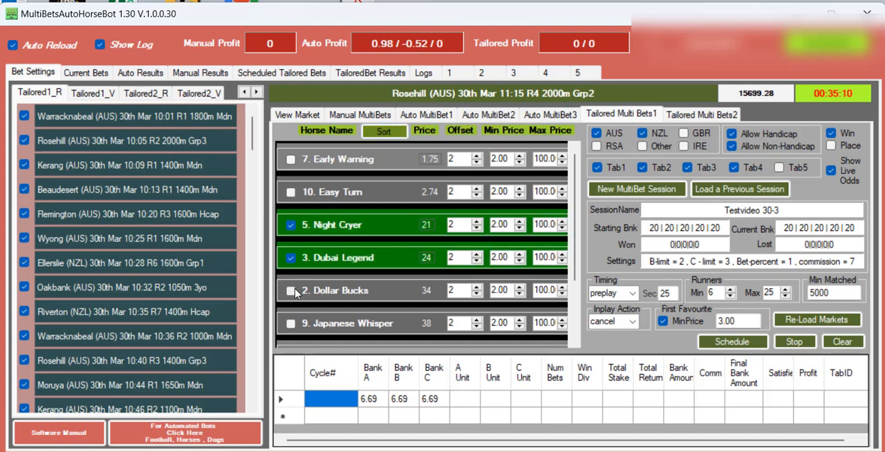
{"action": "left_click", "coordinate": [291, 290]}
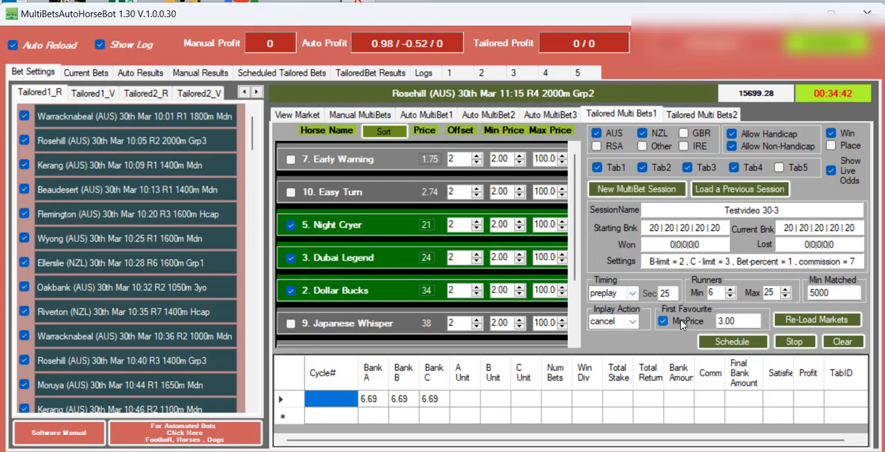
Schedule the selected Rosehill R4 bets and check them in the list of scheduled tailored bets.
{"action": "left_click", "coordinate": [722, 346]}
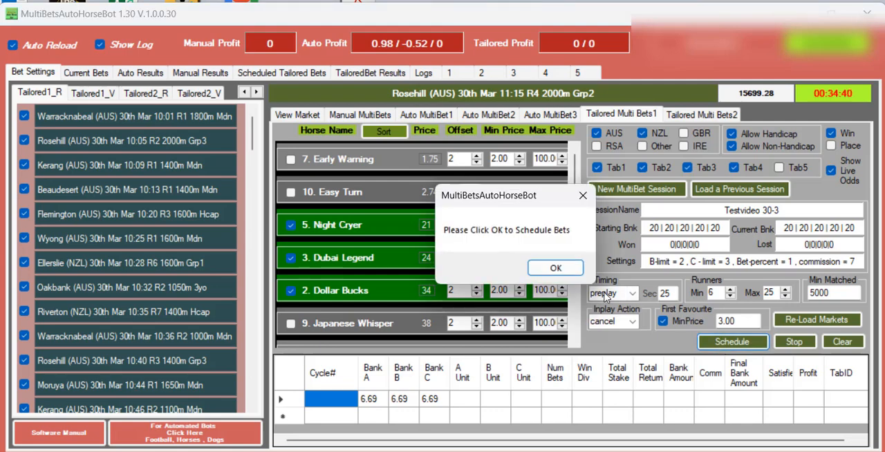
{"action": "left_click", "coordinate": [536, 267]}
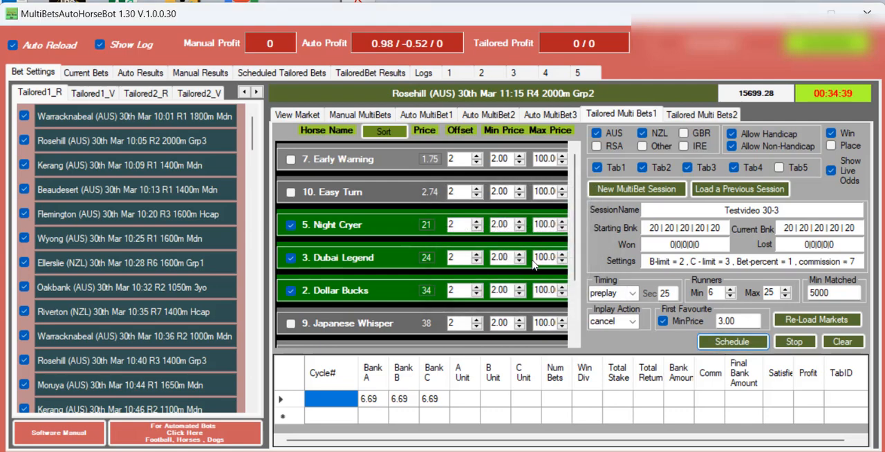
{"action": "left_click", "coordinate": [294, 74]}
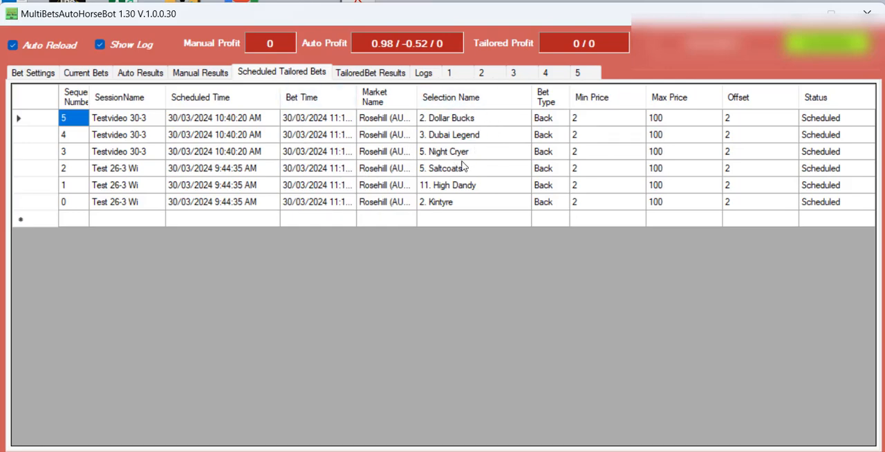
Sort the Kerang R2 horses by price and select Power Crunch, Dakota Elegance, Cordiality and Ya Love Her.
{"action": "left_click", "coordinate": [38, 75]}
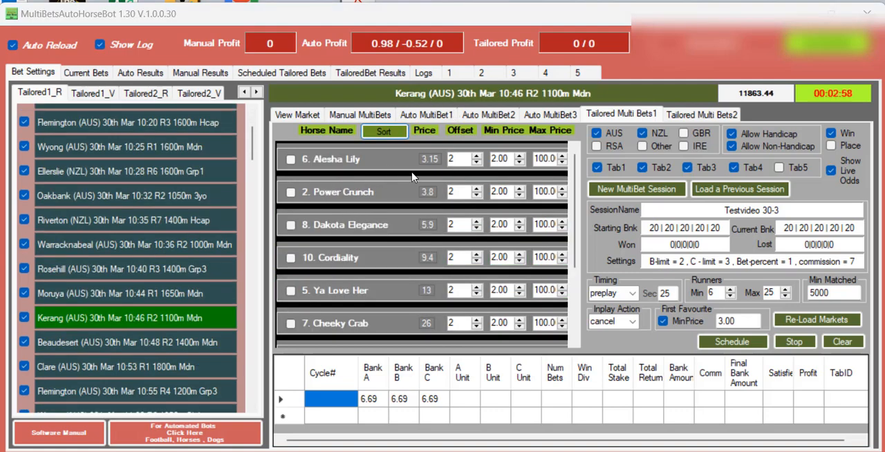
{"action": "left_click", "coordinate": [383, 133]}
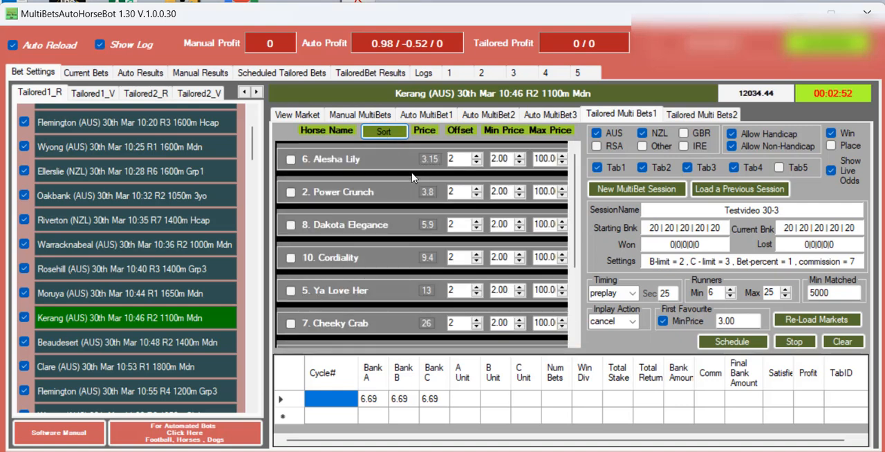
{"action": "left_click", "coordinate": [290, 192]}
{"action": "left_click", "coordinate": [290, 225]}
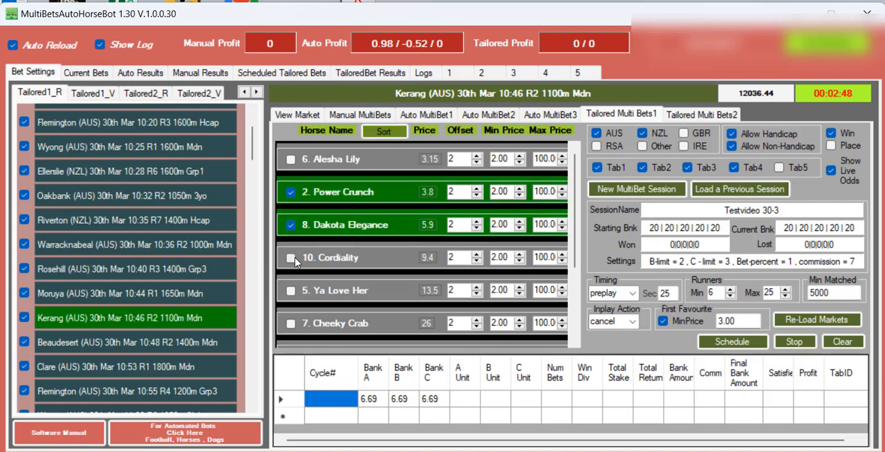
{"action": "left_click", "coordinate": [290, 258]}
{"action": "left_click", "coordinate": [291, 291]}
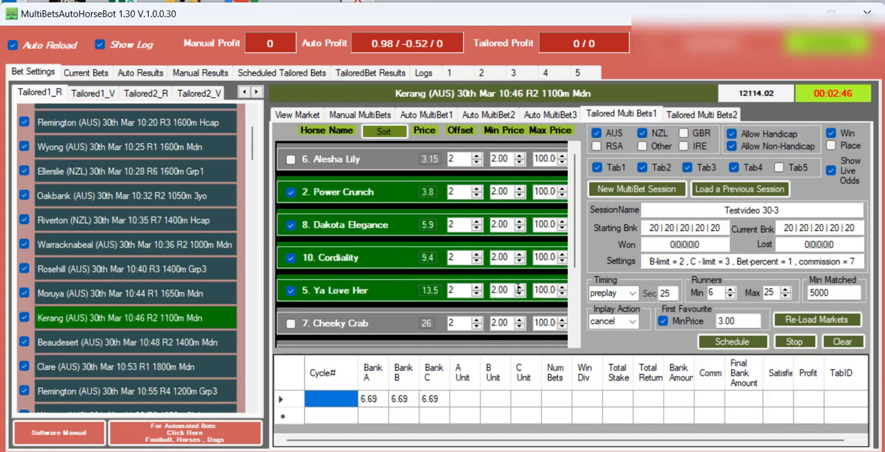
Schedule the selected Kerang R2 bets and check them in the list of scheduled tailored bets.
{"action": "left_click", "coordinate": [729, 345]}
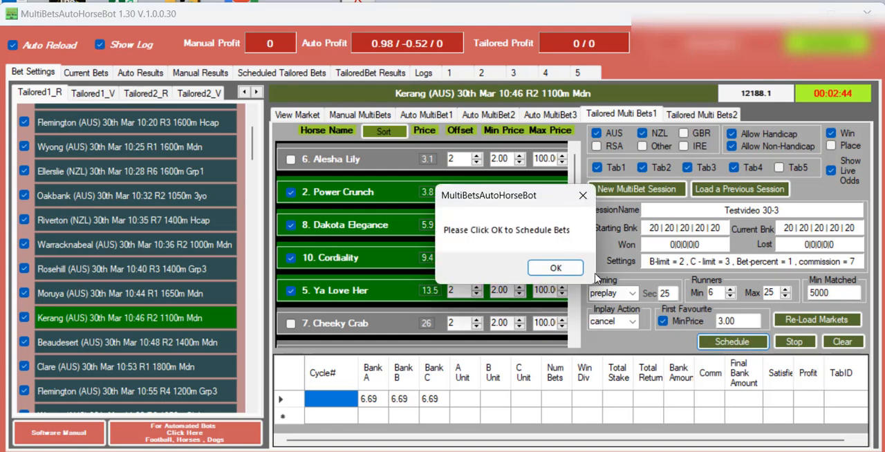
{"action": "left_click", "coordinate": [555, 268]}
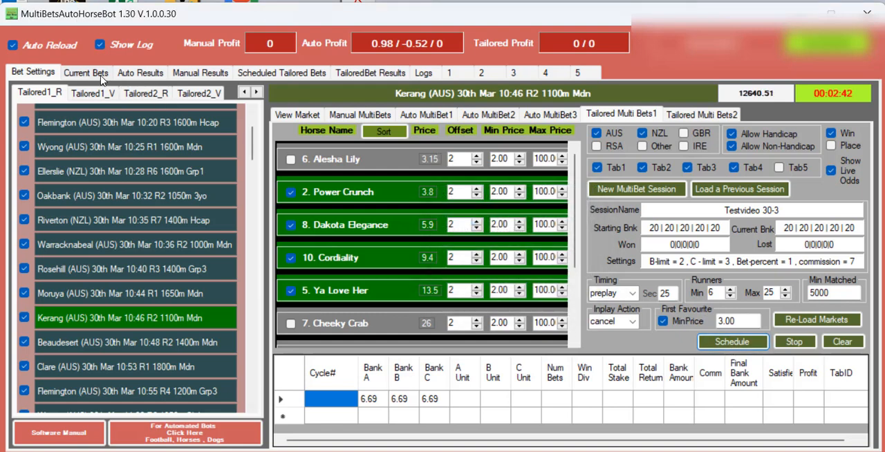
{"action": "left_click", "coordinate": [286, 77]}
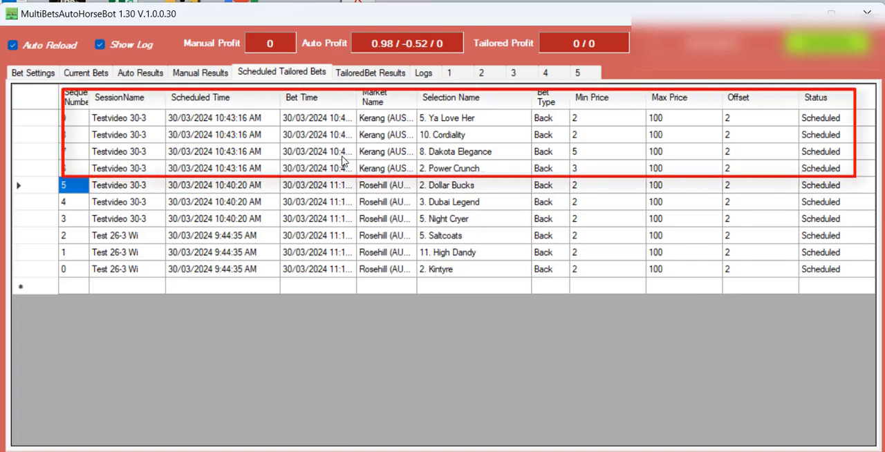
{"action": "left_click", "coordinate": [35, 73]}
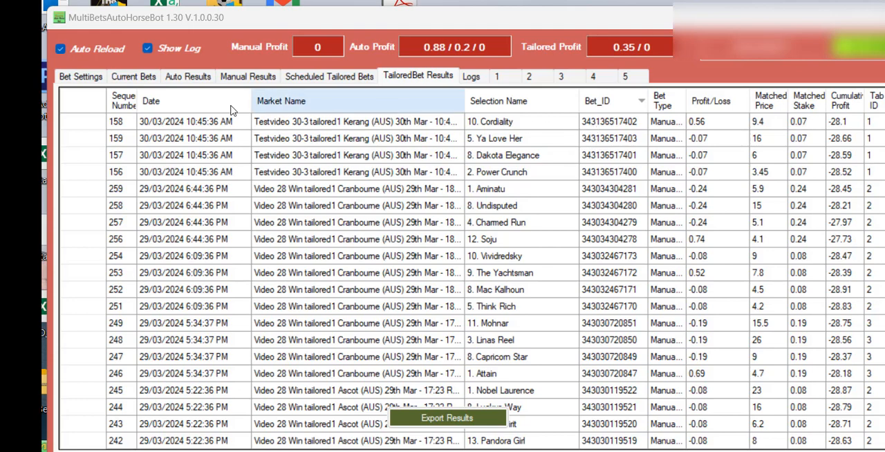
Sort the Flemington R4 horses by price and schedule bets on Tobeornottobe, Flattered, Yes Lulu and Reasonable Point.
{"action": "left_click", "coordinate": [81, 78]}
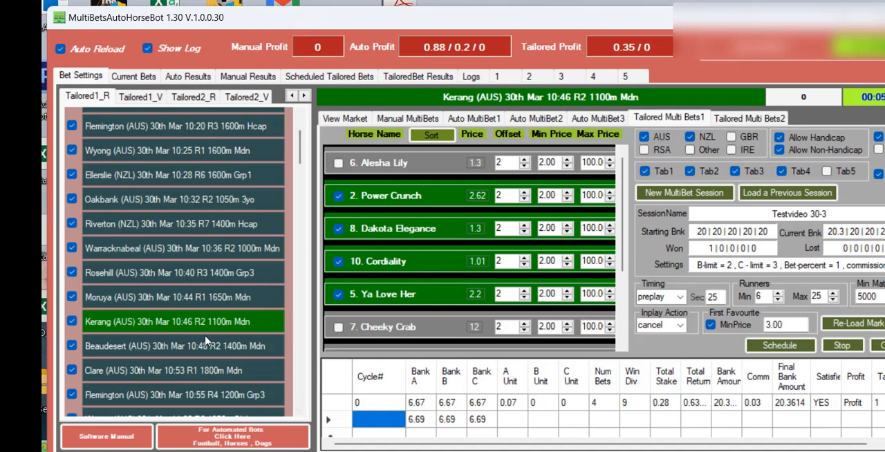
{"action": "scroll", "coordinate": [205, 340], "scroll_direction": "down", "scroll_amount": 1}
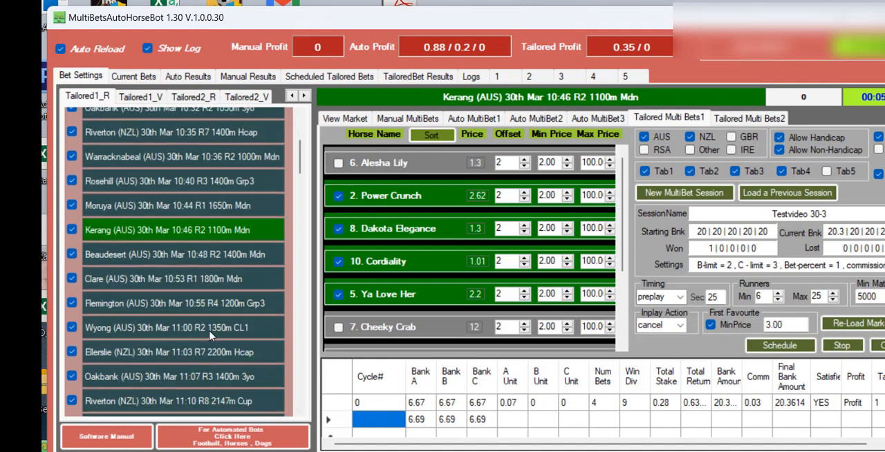
{"action": "left_click", "coordinate": [188, 304]}
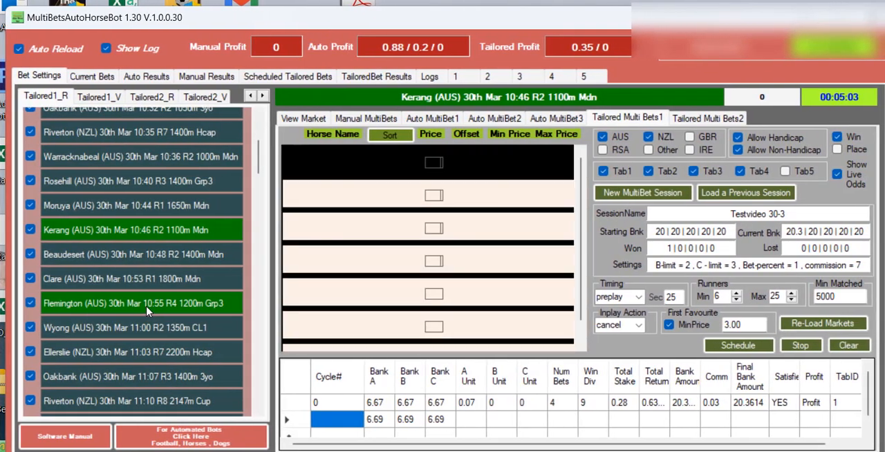
{"action": "left_click", "coordinate": [391, 138]}
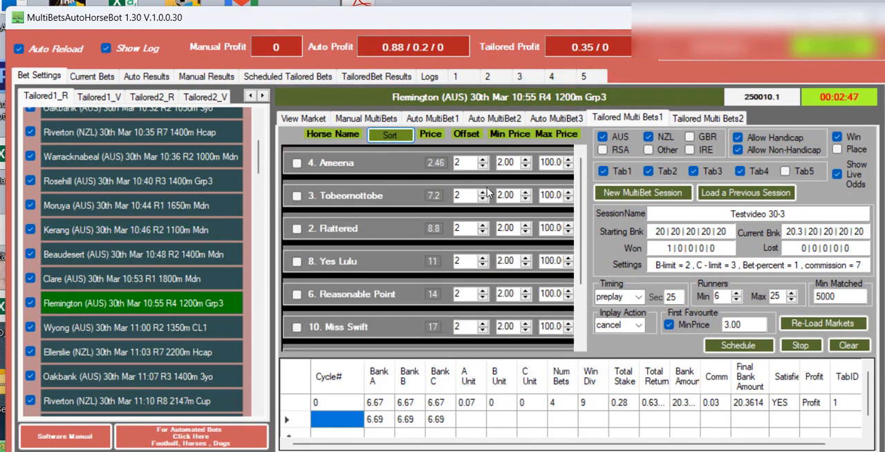
{"action": "left_click", "coordinate": [296, 196]}
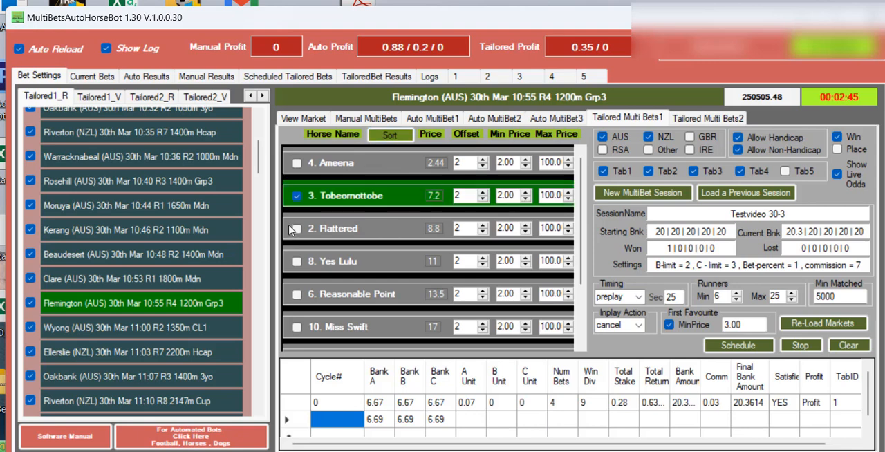
{"action": "left_click", "coordinate": [296, 228]}
{"action": "left_click", "coordinate": [297, 261]}
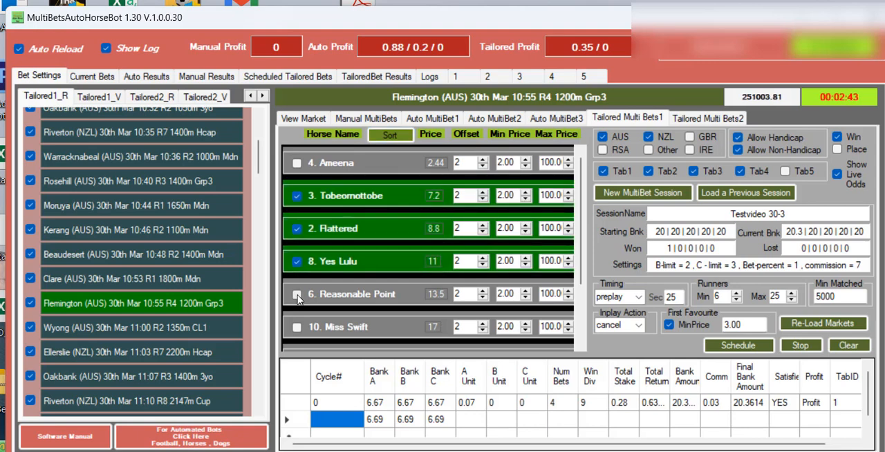
{"action": "left_click", "coordinate": [297, 295]}
{"action": "left_click", "coordinate": [725, 349]}
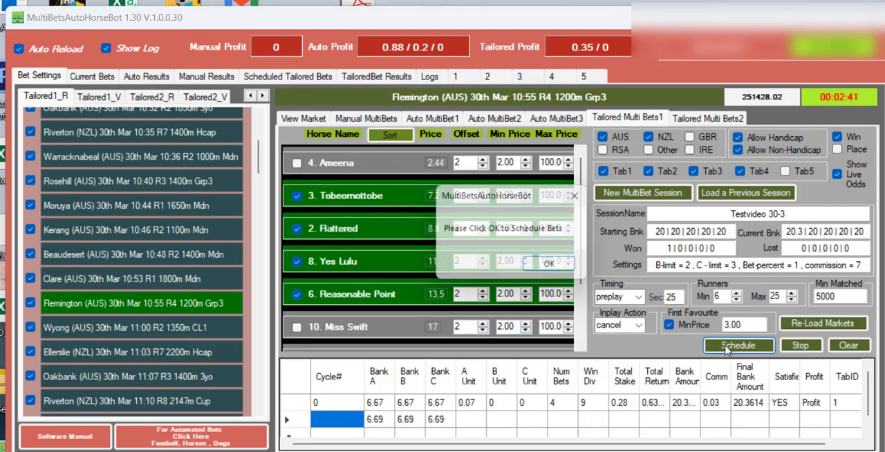
{"action": "left_click", "coordinate": [549, 266]}
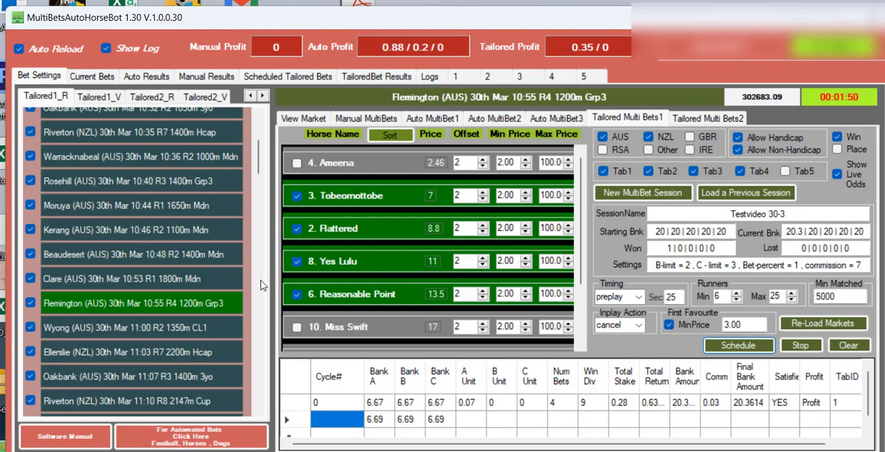
Open the Moruya R2 race, sort its horses by price and select Rare Beauty, Jacob Joe, Areeba Spirit and Papaver Miner.
{"action": "scroll", "coordinate": [261, 285], "scroll_direction": "down", "scroll_amount": 2}
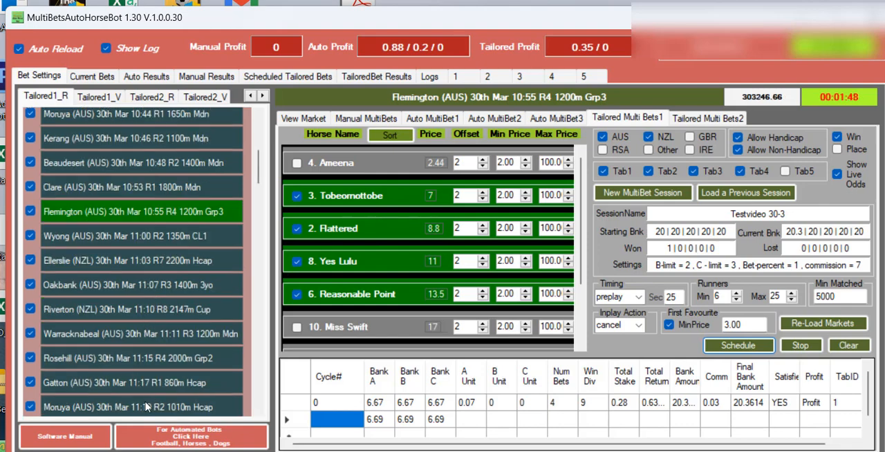
{"action": "left_click", "coordinate": [147, 407]}
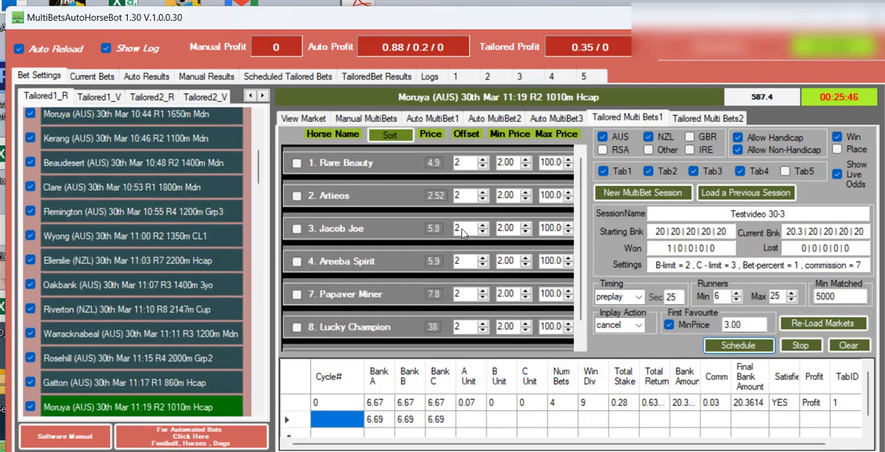
{"action": "left_click", "coordinate": [390, 136]}
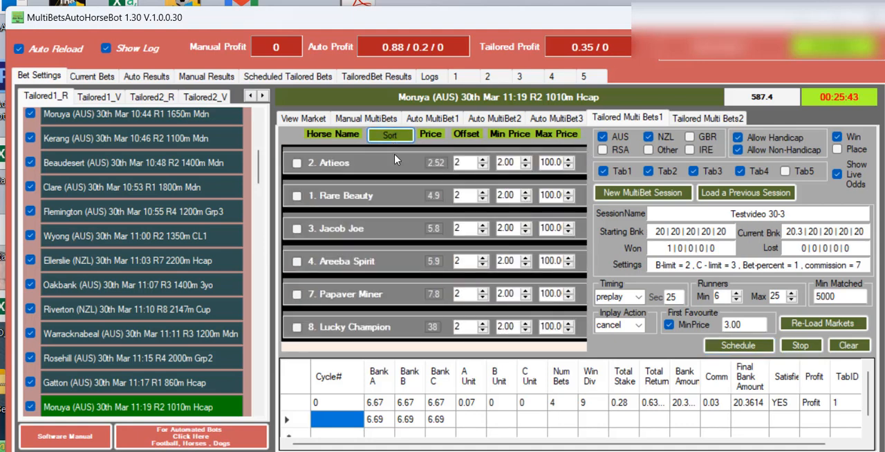
{"action": "left_click", "coordinate": [296, 195]}
{"action": "left_click", "coordinate": [296, 229]}
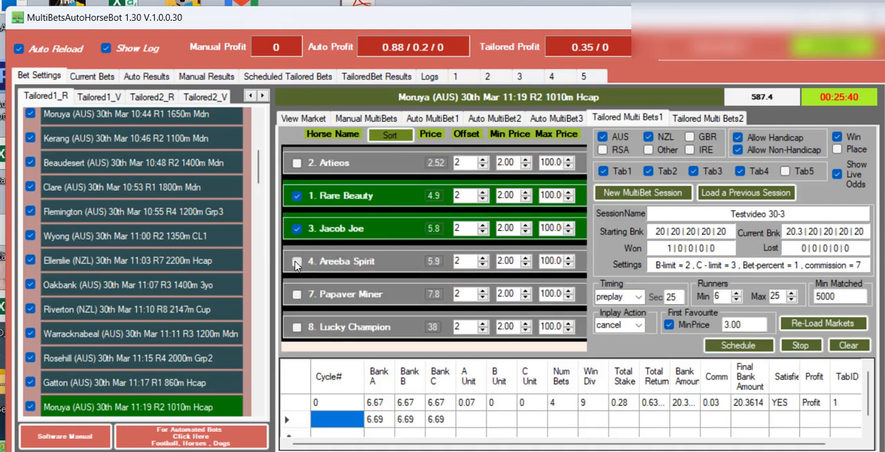
{"action": "left_click", "coordinate": [296, 261]}
{"action": "left_click", "coordinate": [296, 294]}
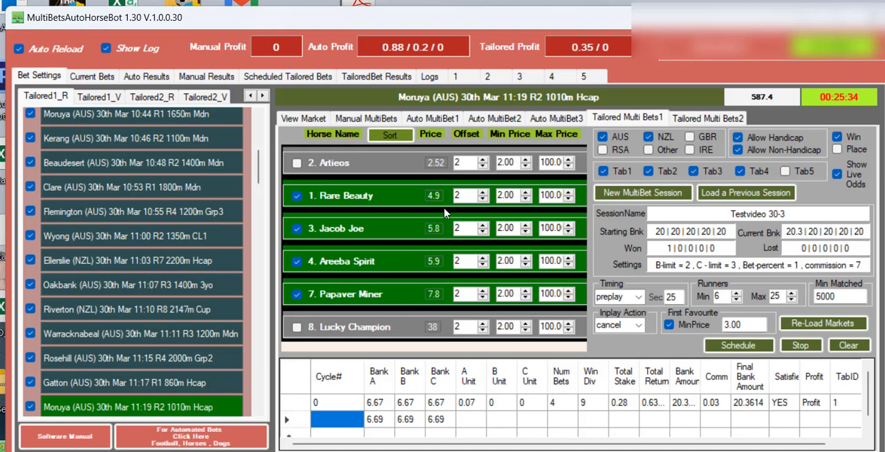
Schedule the selected Moruya R2 bets and check them in the list of scheduled tailored bets.
{"action": "left_click", "coordinate": [715, 347]}
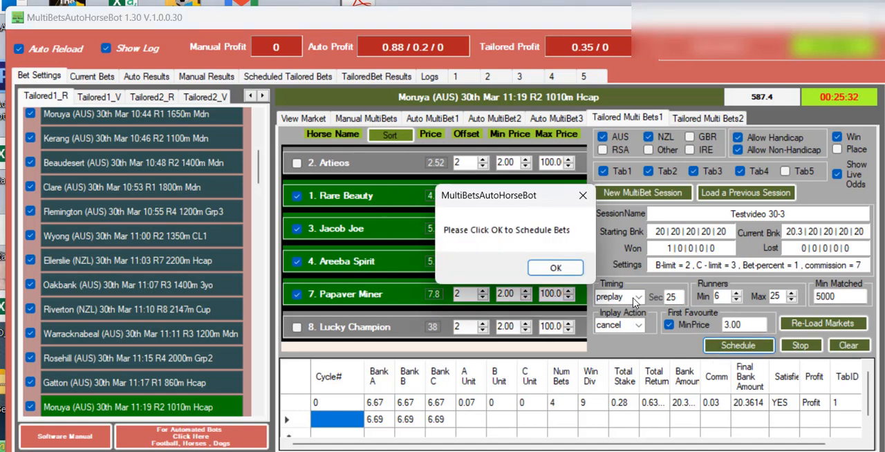
{"action": "left_click", "coordinate": [555, 269]}
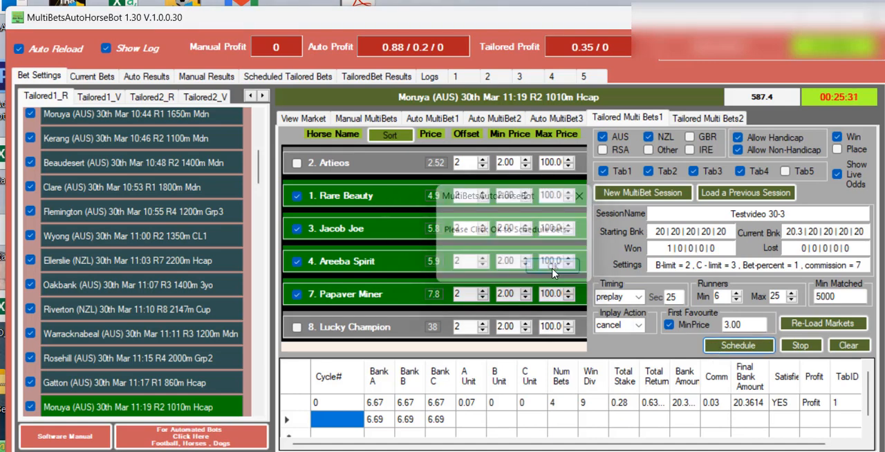
{"action": "left_click", "coordinate": [302, 79]}
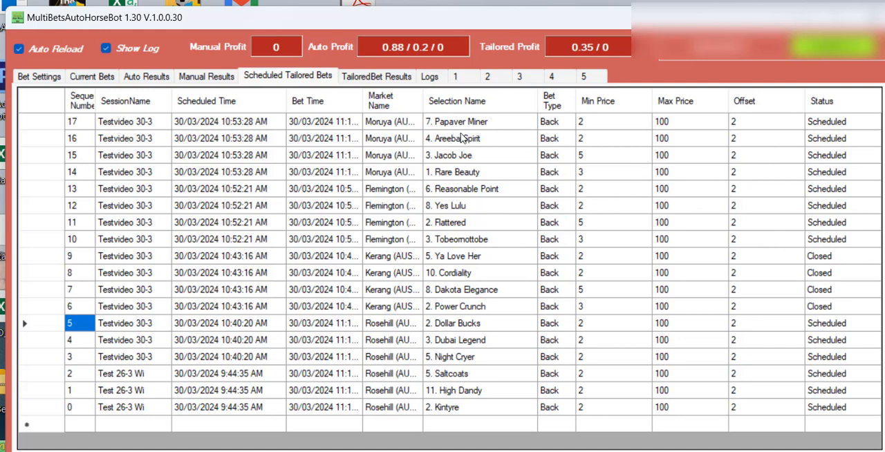
Cancel the scheduled Moruya bet on Areeba Spirit and return to the bet settings.
{"action": "left_click", "coordinate": [387, 143]}
{"action": "key", "text": "Delete"}
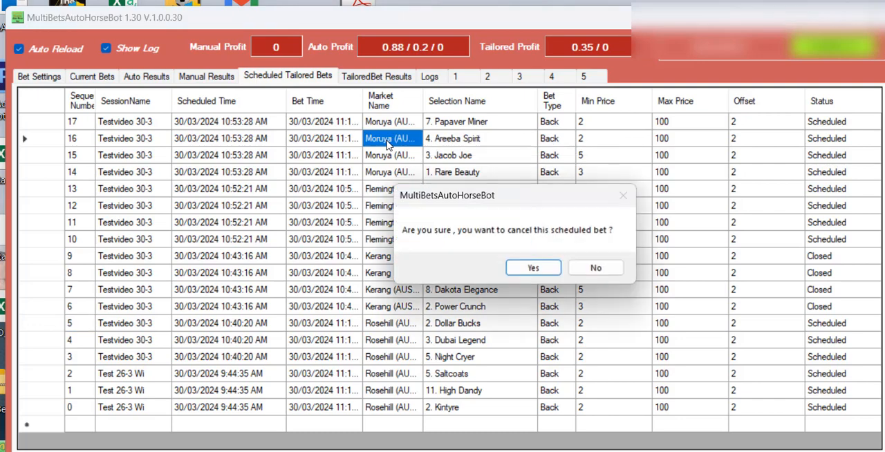
{"action": "left_click", "coordinate": [530, 269]}
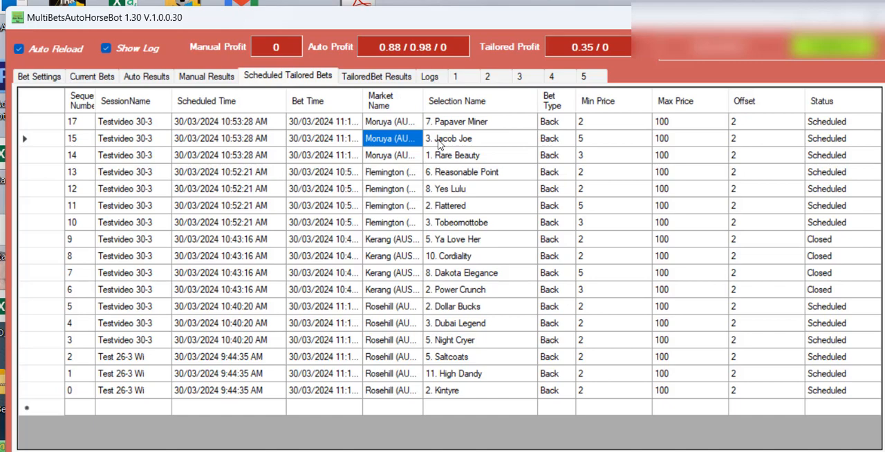
{"action": "left_click", "coordinate": [38, 77]}
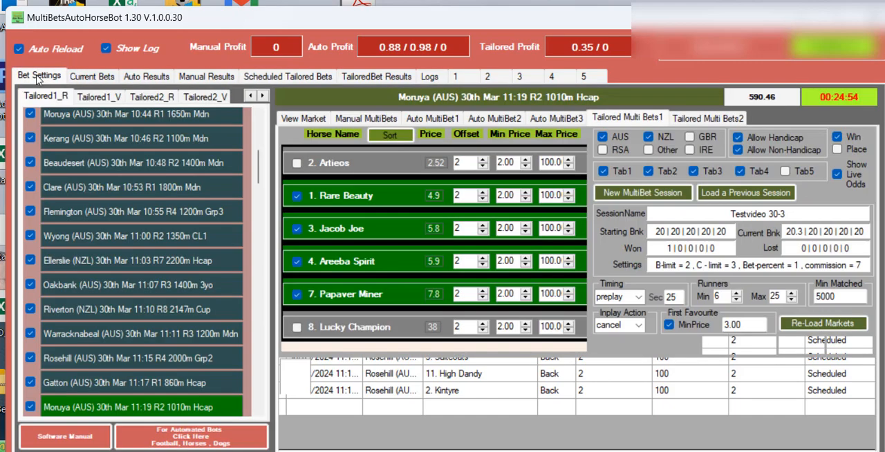